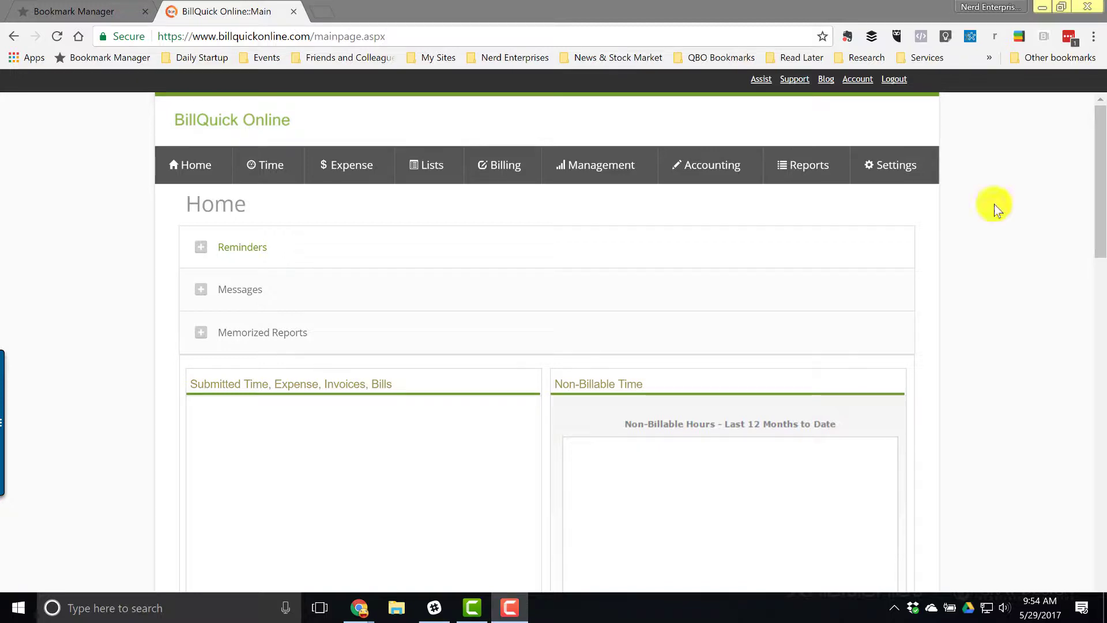
Open the Report Center, search for "* forecast" and select the Allocation Revenue Earned - Forecast by Employee report.
left_click(807, 169)
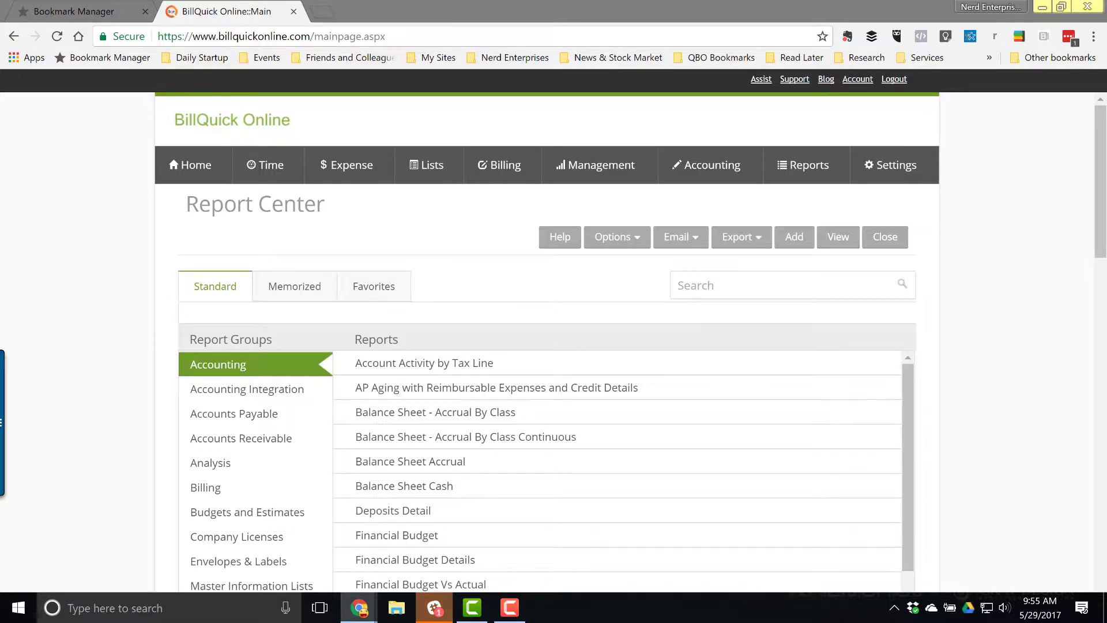
left_click(728, 285)
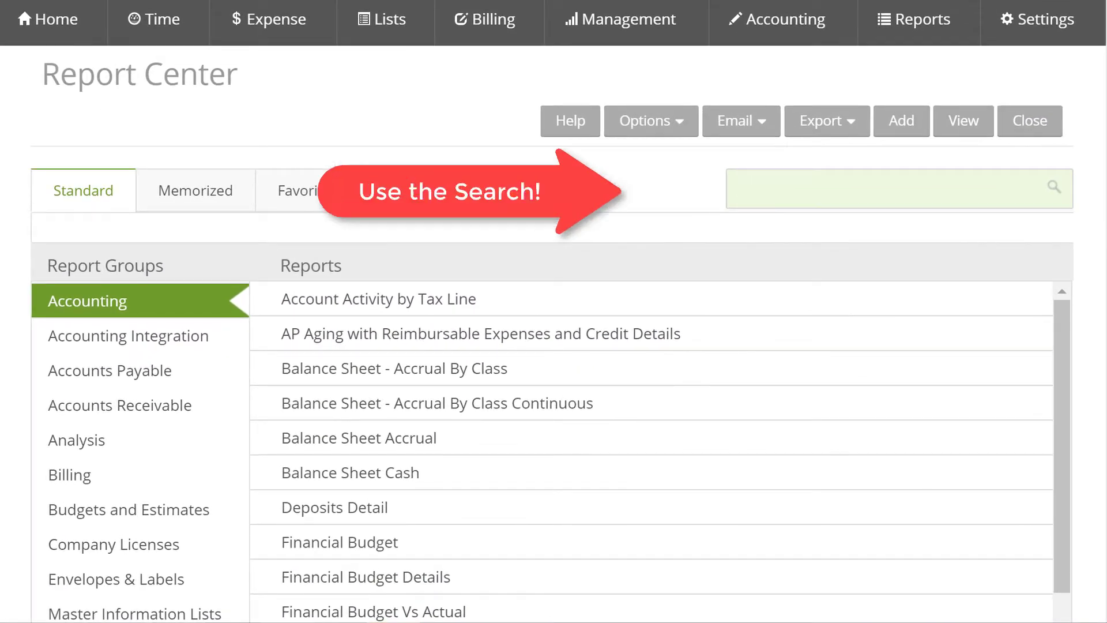
type("* forecas")
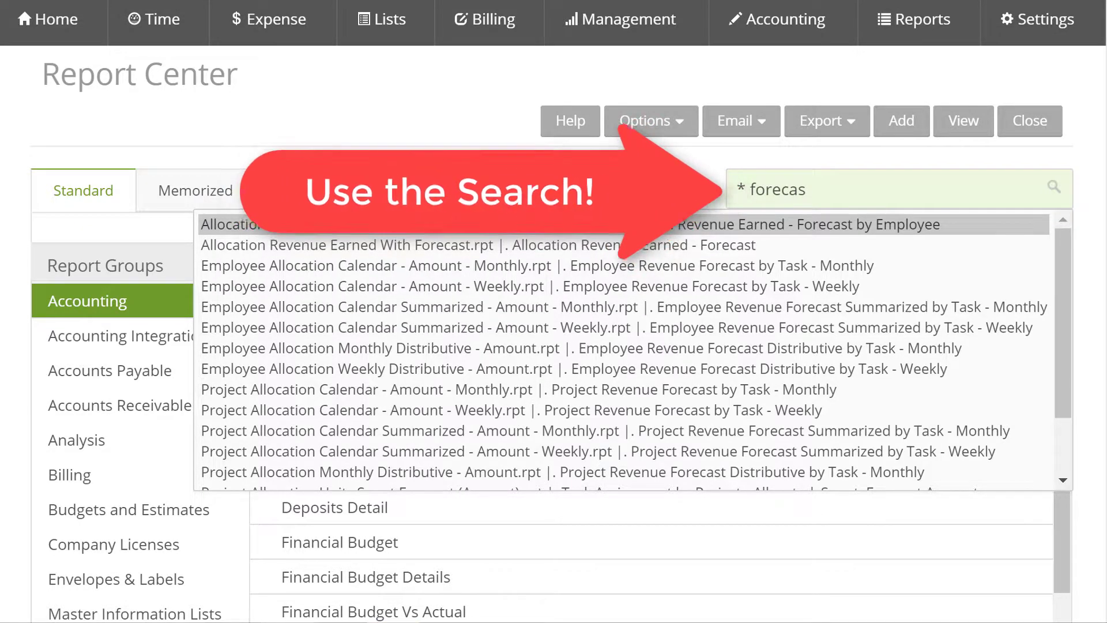
type("t")
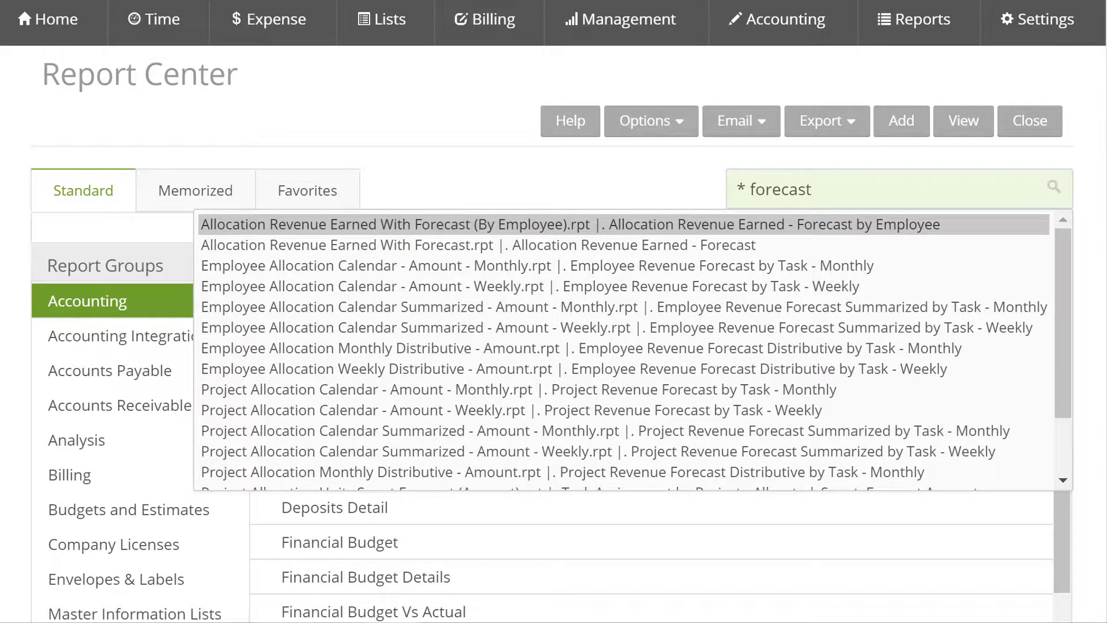
left_click(718, 224)
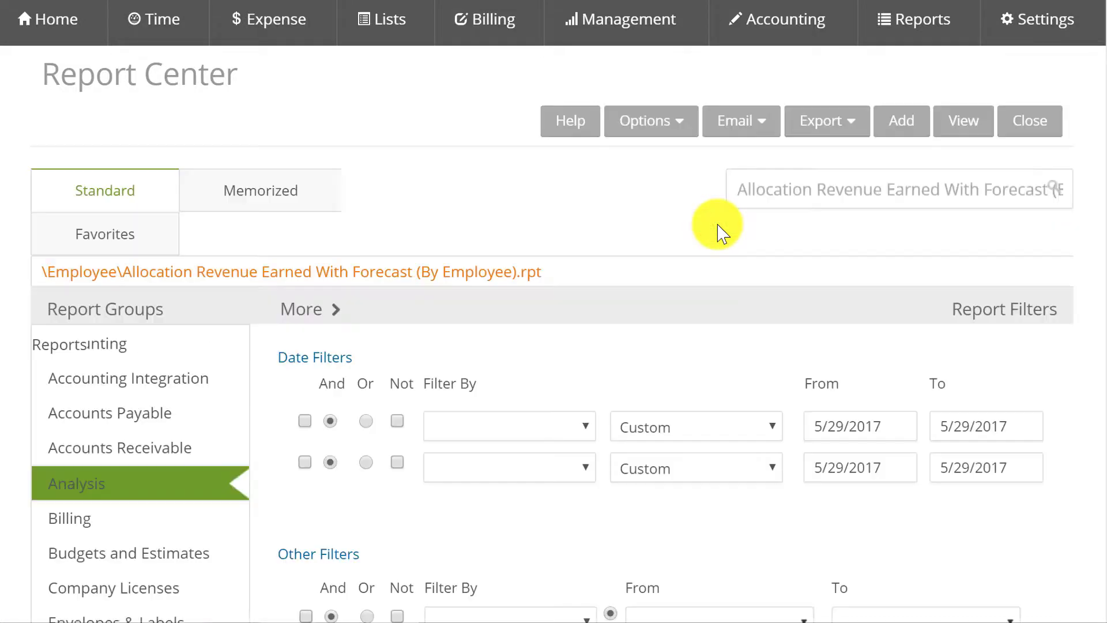
Enable the first date filter on Allocation Start Date with a custom range from 01/01/2016 to 12/31/16.
left_click(539, 385)
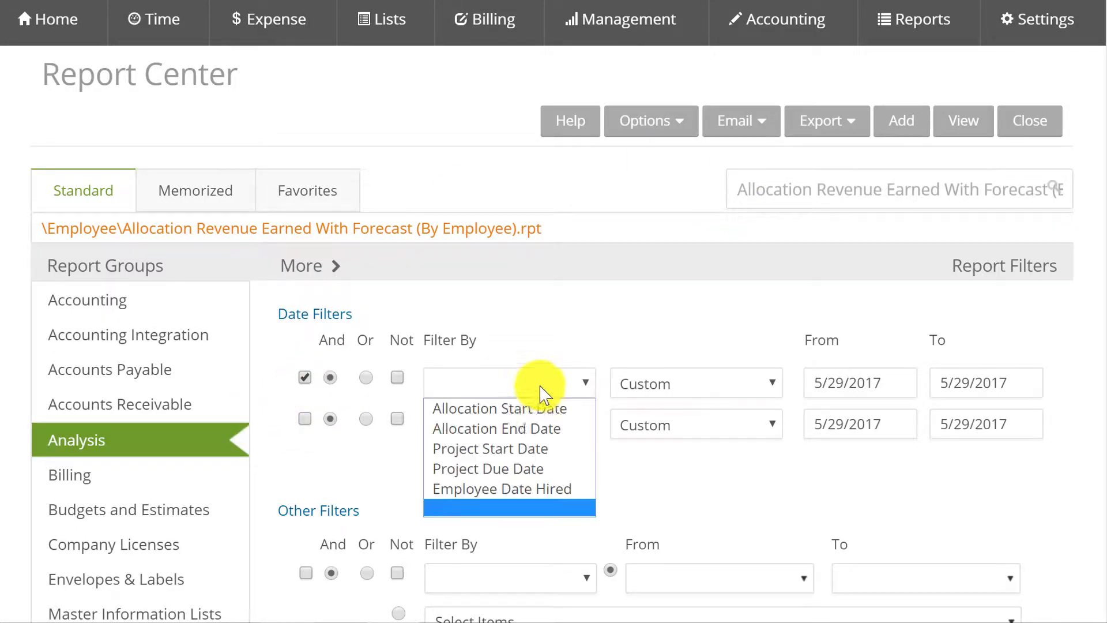
left_click(508, 405)
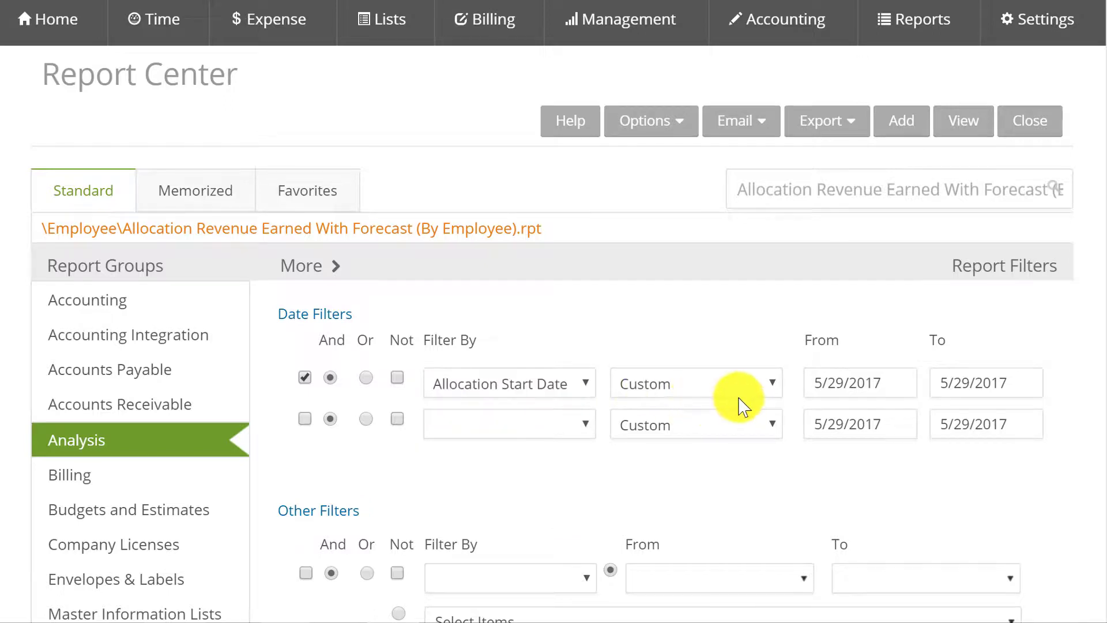
left_click(870, 383)
type("01/")
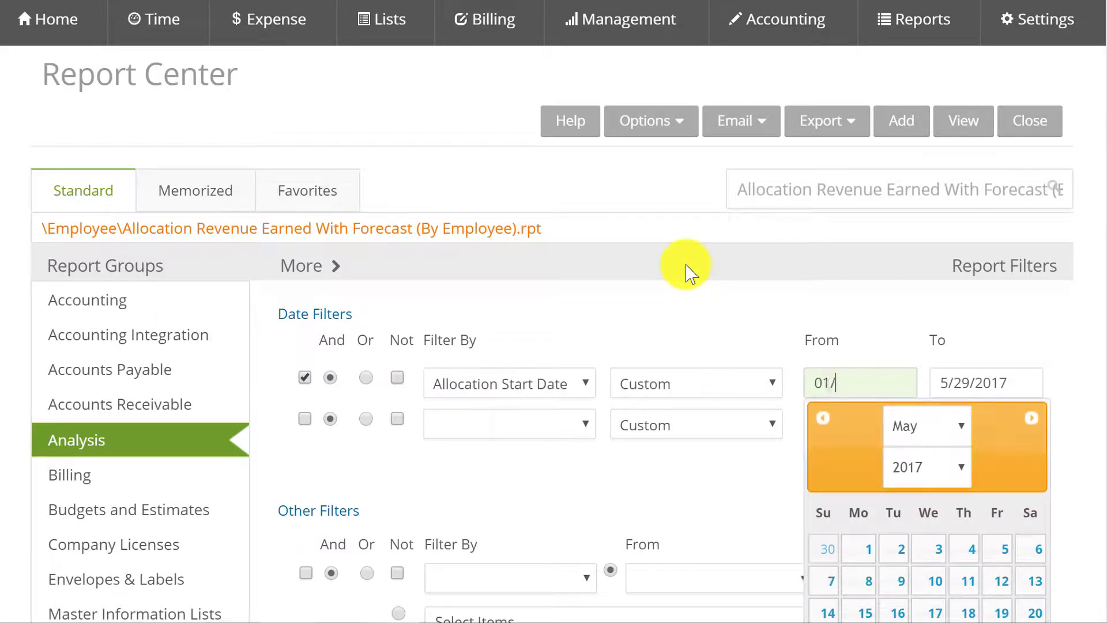
type("01/16")
key("BackSpace")
key("BackSpace")
type("220")
key("BackSpace")
key("BackSpace")
type("016")
key("Tab")
type("12/31/16")
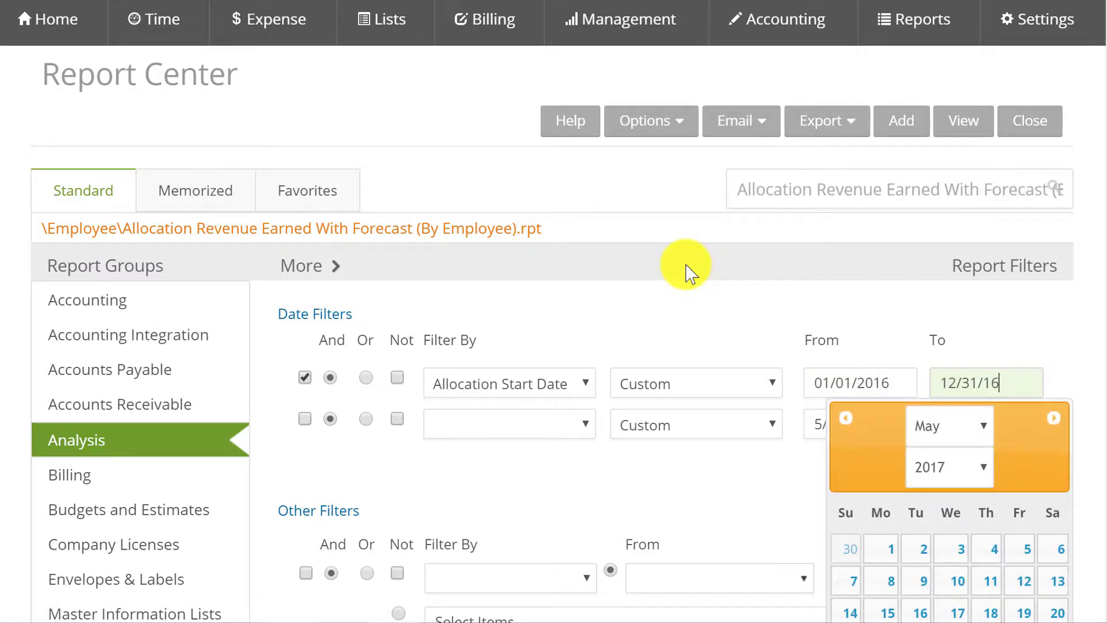
key("Tab")
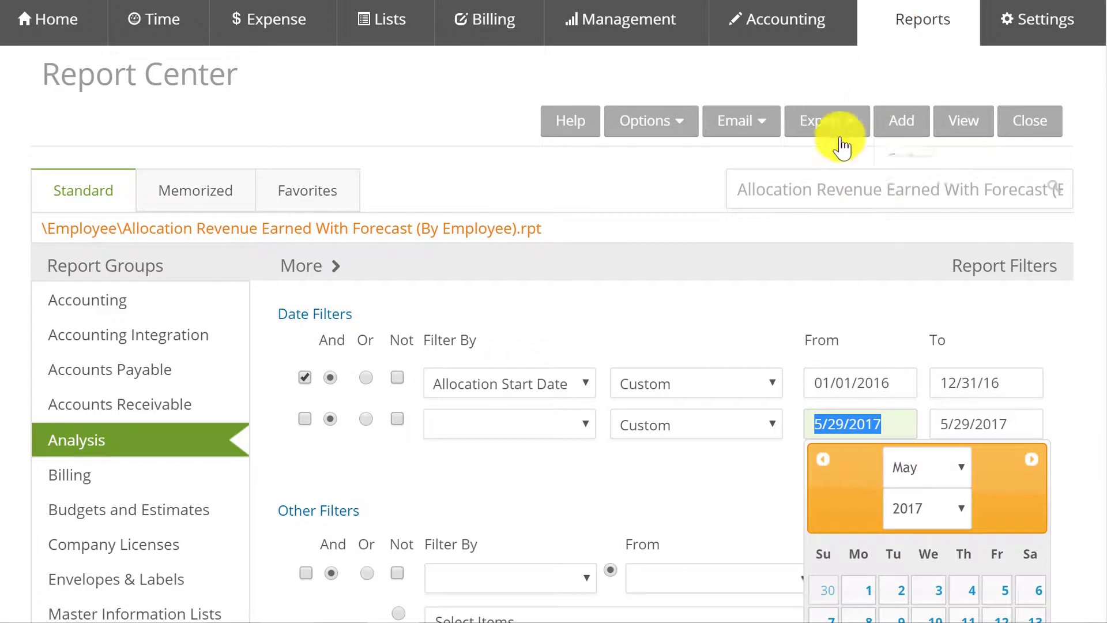
View the forecast by employee report, examine its allocated, used and forecast amounts, and close it.
left_click(966, 118)
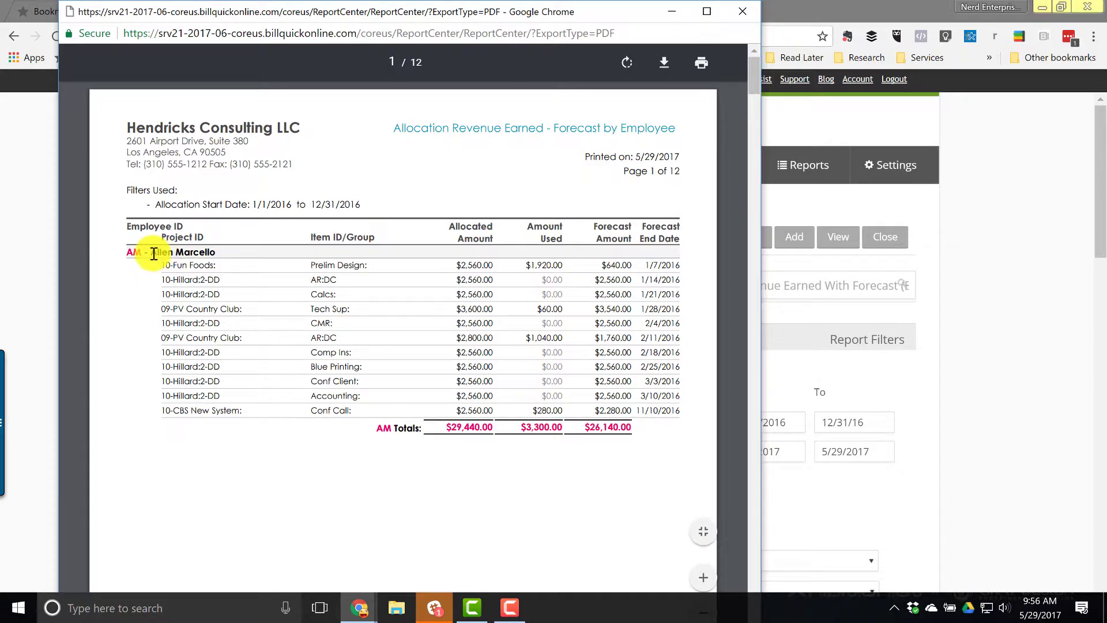
left_click_drag(151, 252, 184, 251)
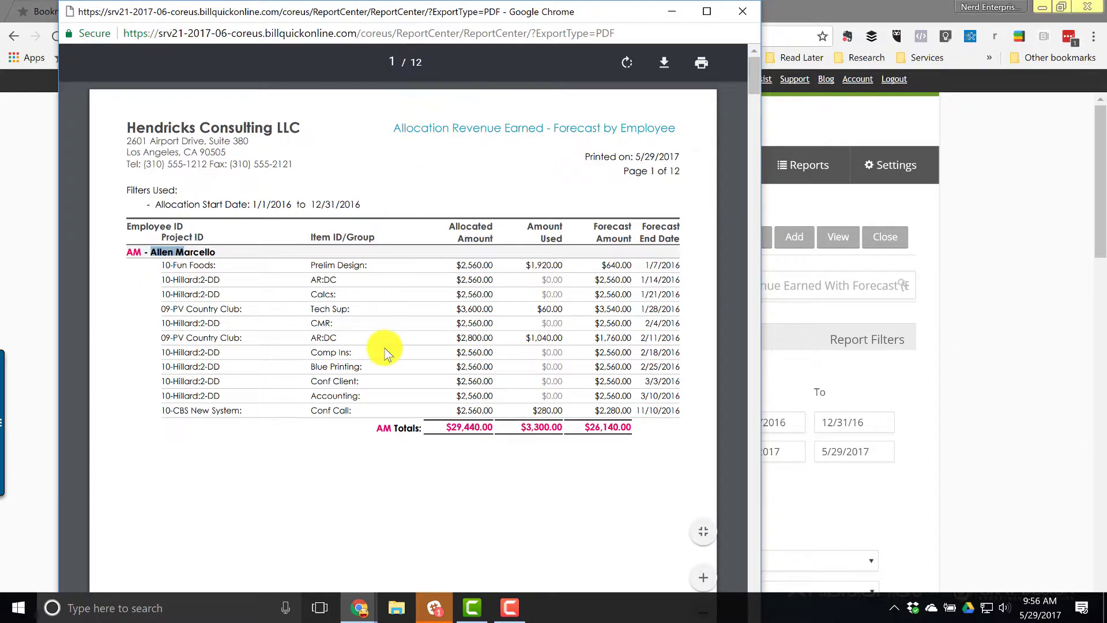
scroll(384, 355, "down", 5)
scroll(348, 361, "down", 8)
scroll(345, 365, "up", 13)
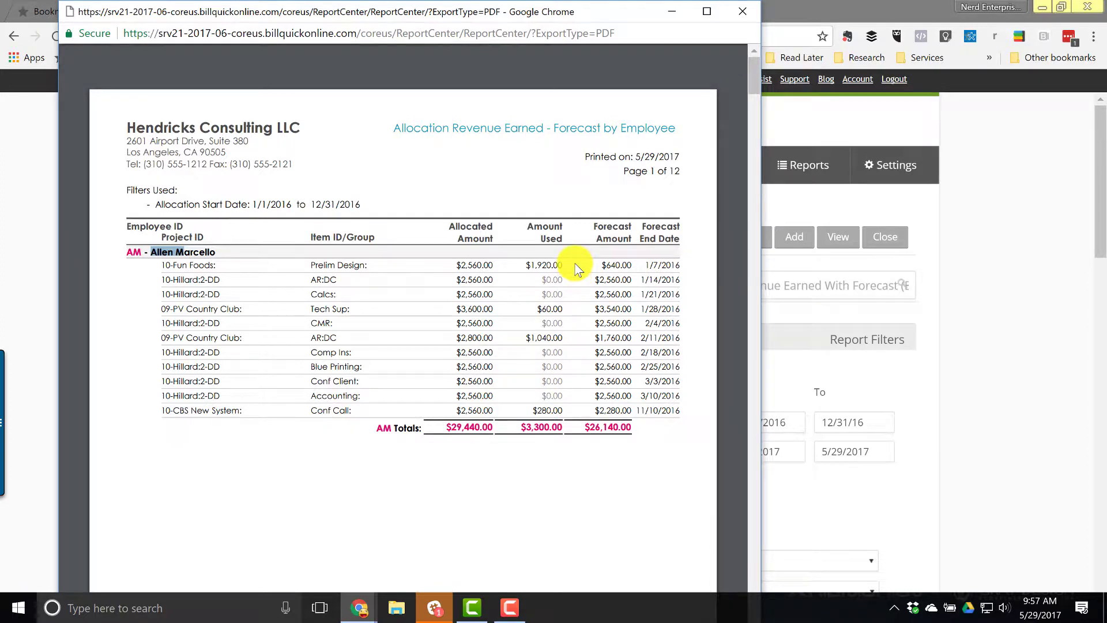
left_click(510, 265)
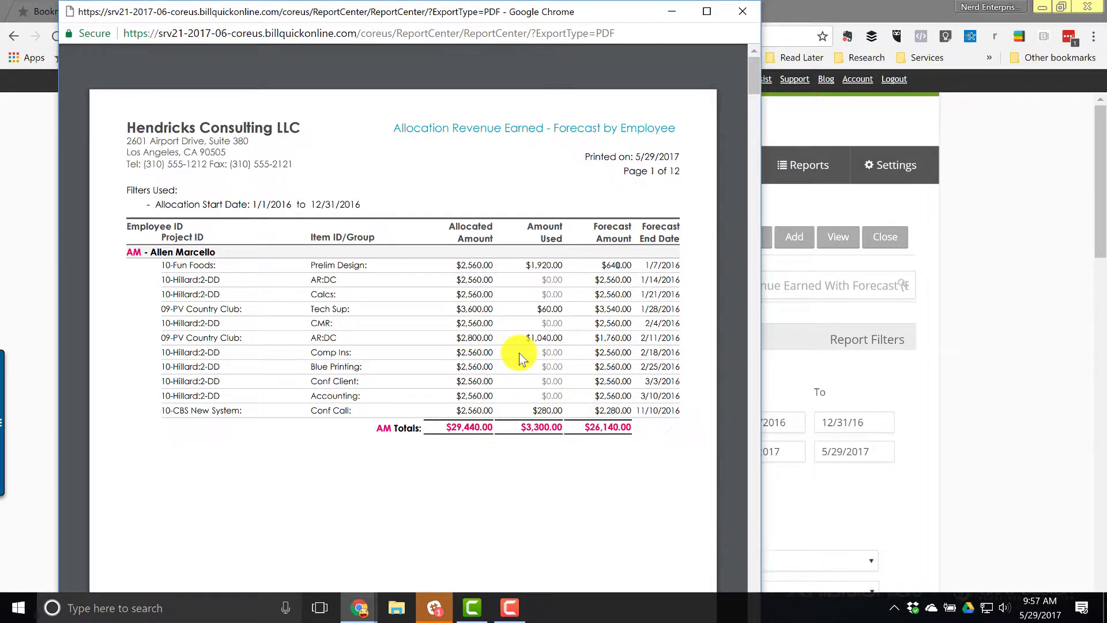
left_click(736, 19)
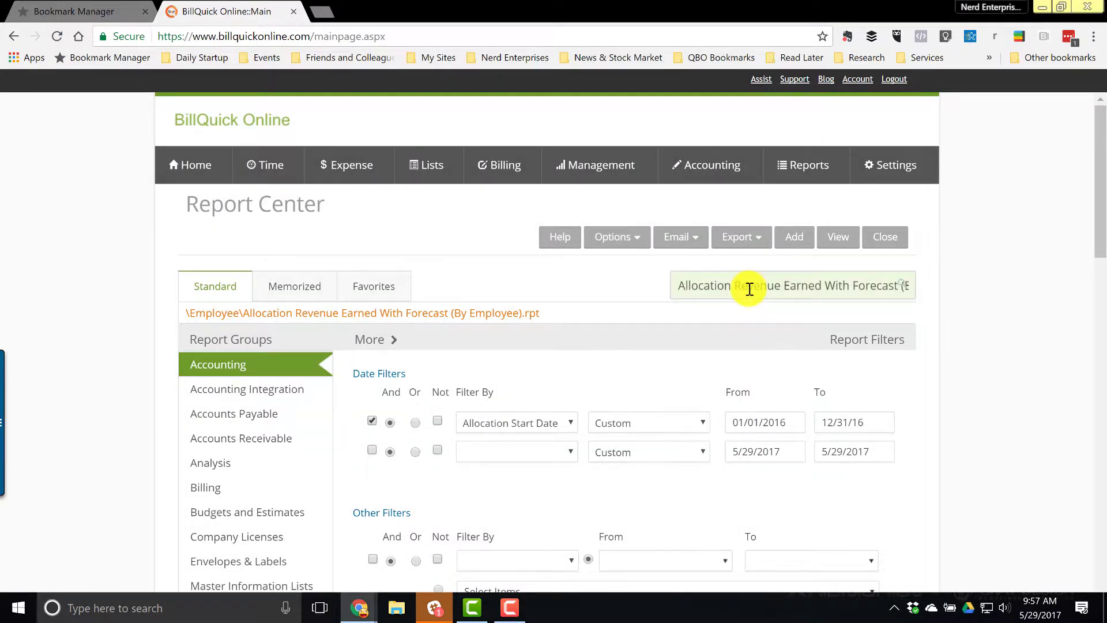
Search the reports for "* forecast" and select Employee Revenue Forecast by Task - Monthly.
left_click(750, 288)
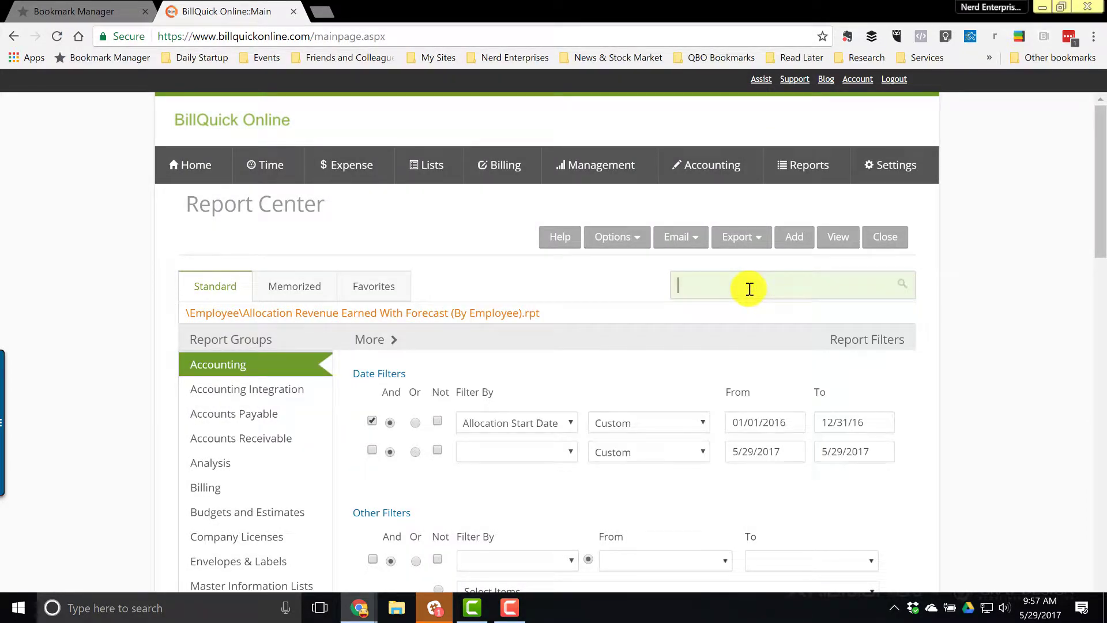
type("* forec")
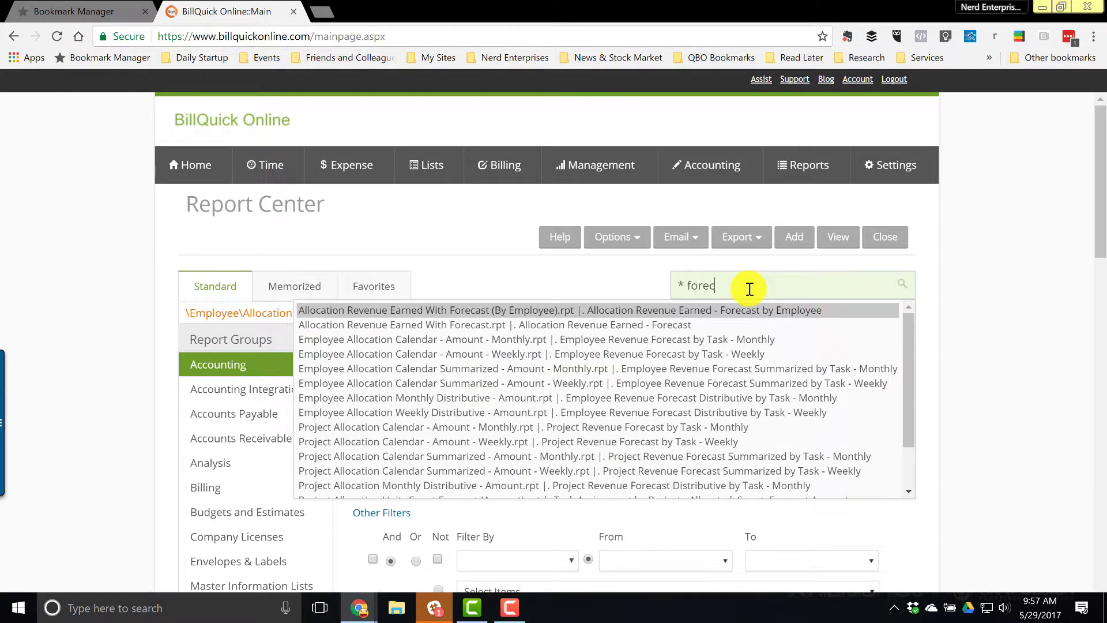
key("BackSpace")
key("BackSpace")
key("BackSpace")
key("BackSpace")
key("BackSpace")
key("BackSpace")
key("BackSpace")
type("* f")
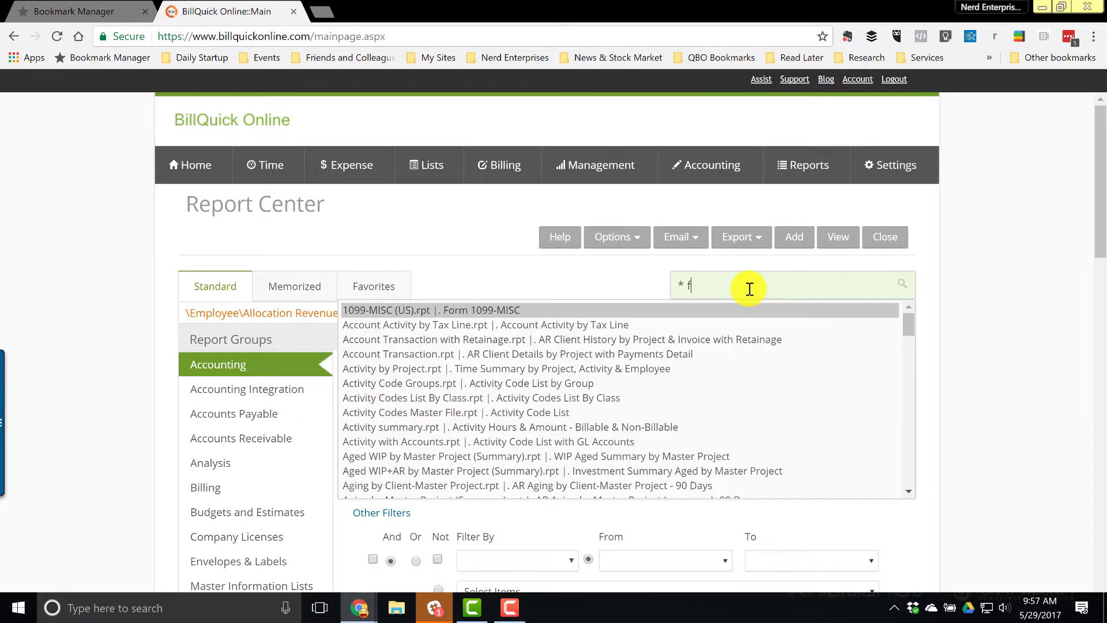
type("orecast")
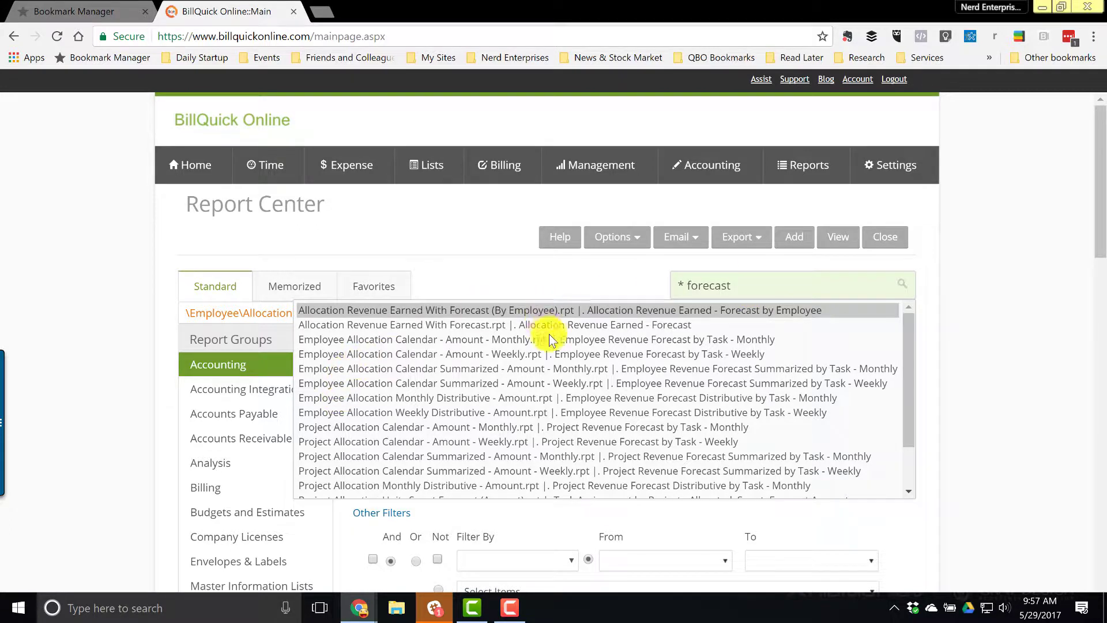
left_click(599, 343)
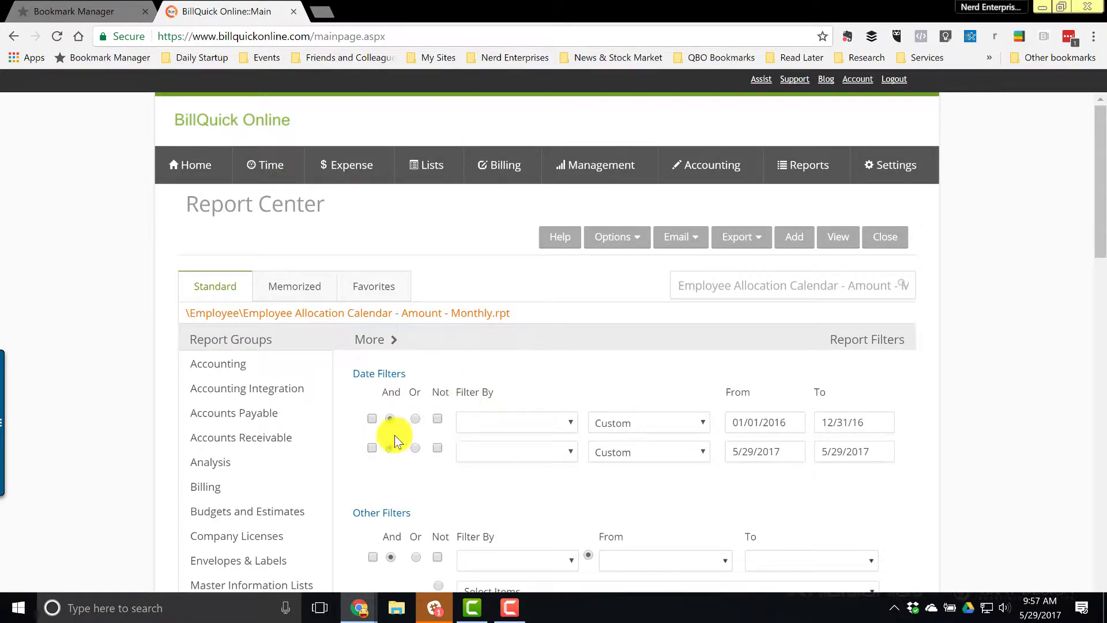
Enable the first date filter for the monthly employee forecast and base it on Allocation Start Date.
left_click(372, 418)
left_click(490, 423)
left_click(496, 438)
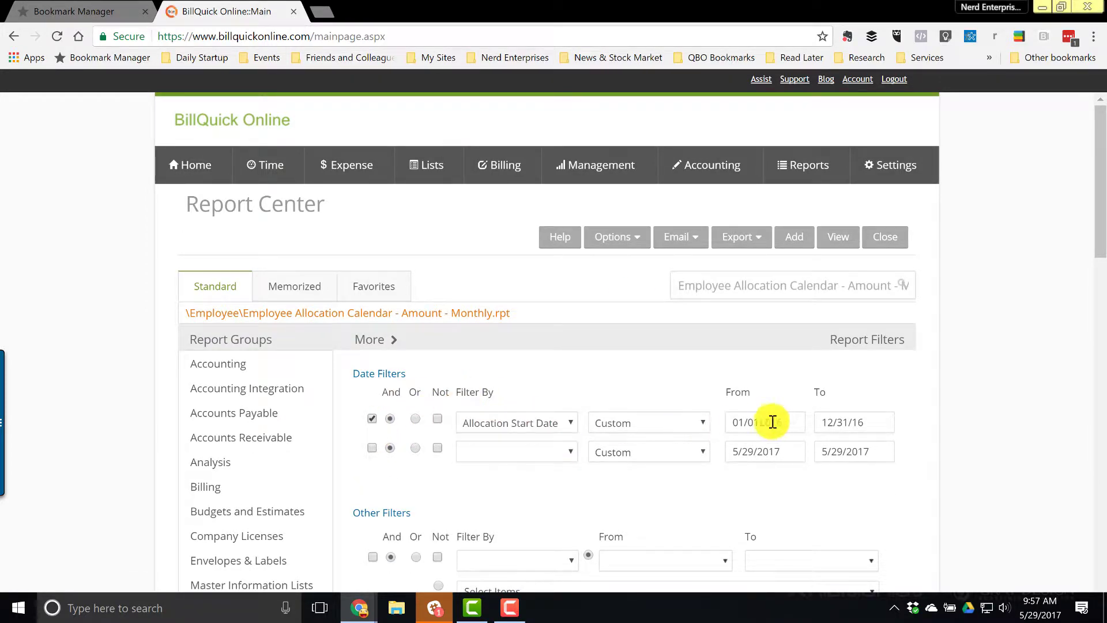
View the monthly employee revenue forecast, examine the monthly task amounts, and close the report.
left_click(837, 237)
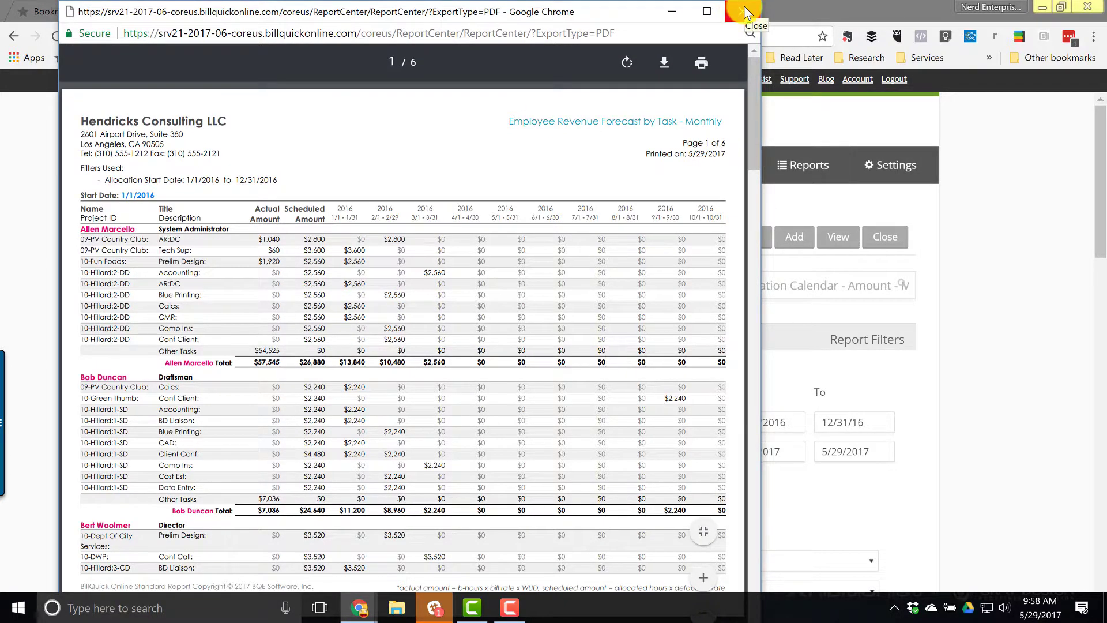
double_click(354, 283)
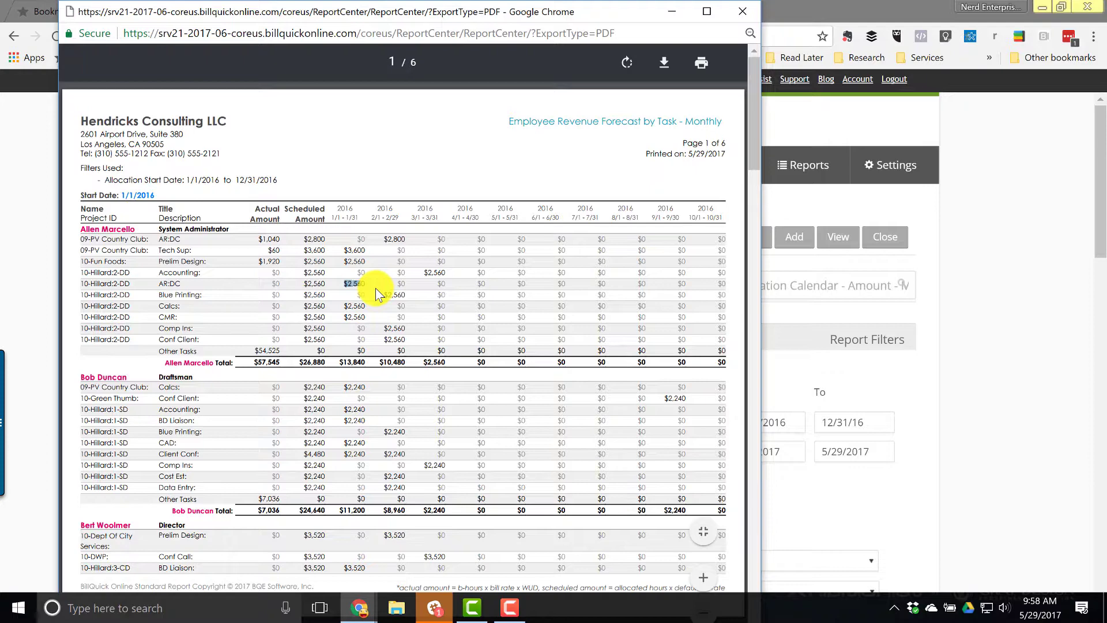
left_click(741, 11)
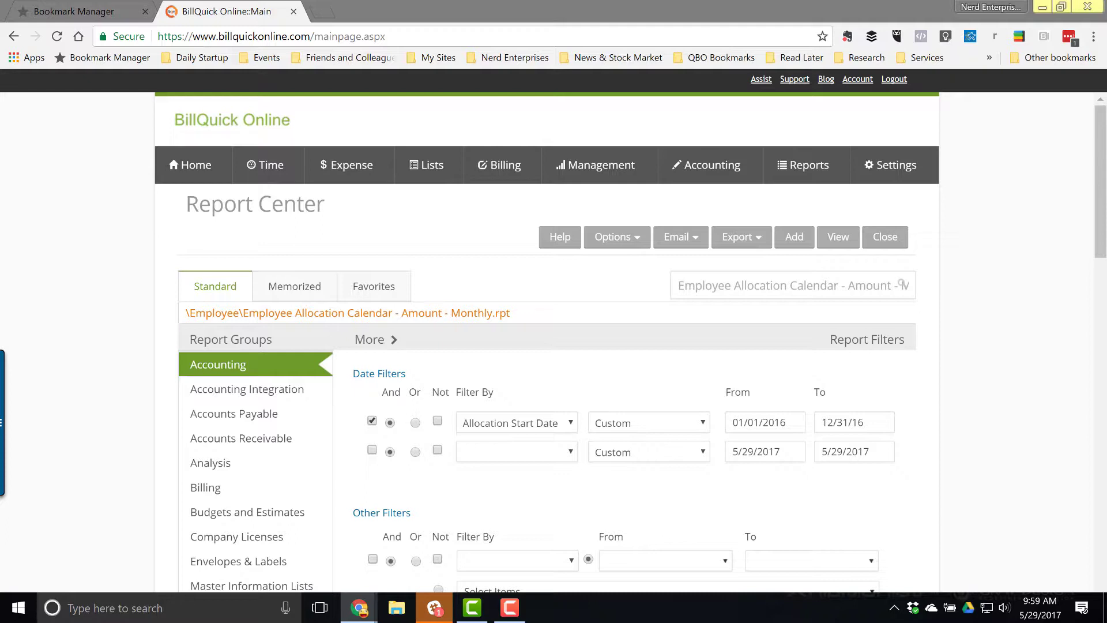
Search the reports for "* forecast" and select Project Revenue Forecast Distributive by Task - Weekly.
left_click(803, 286)
key("ctrl+a")
key("BackSpace")
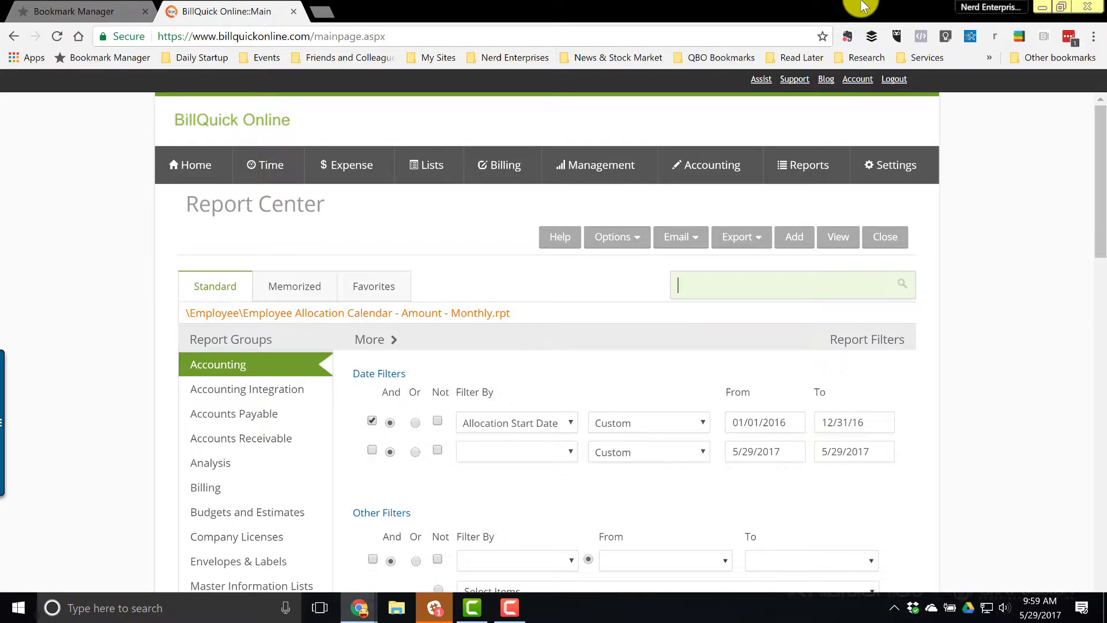
type("* forecast")
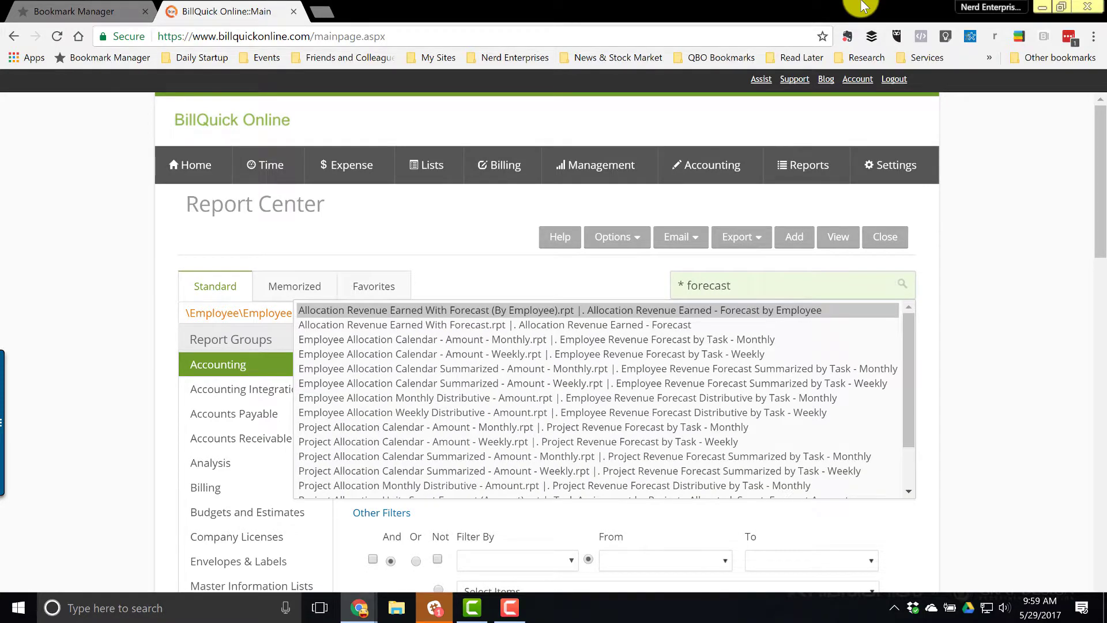
left_click_drag(908, 334, 906, 391)
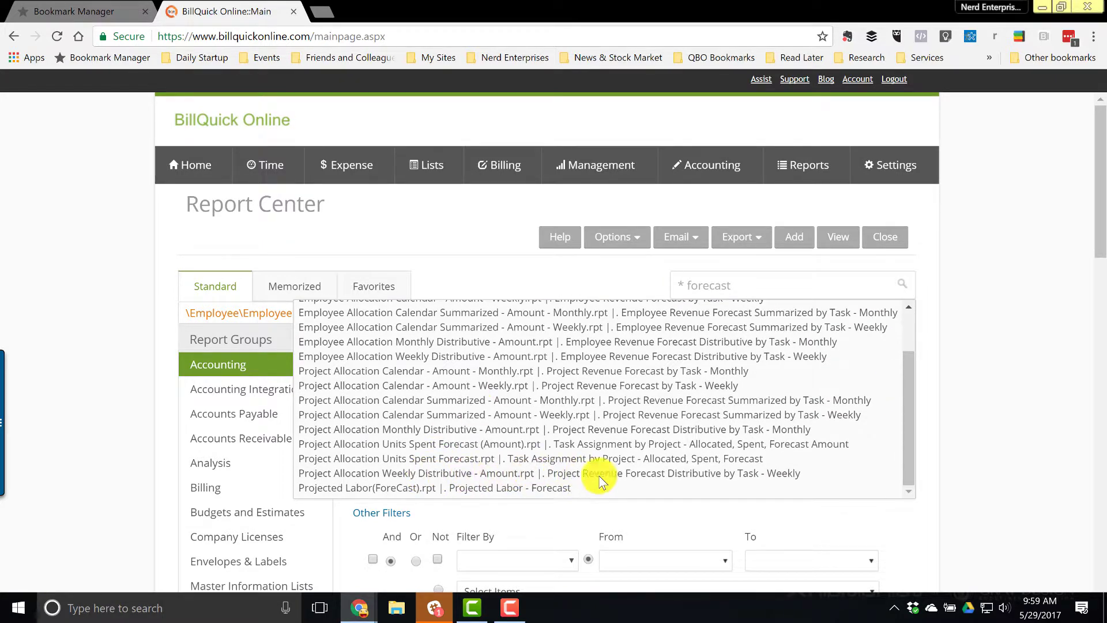
left_click(619, 476)
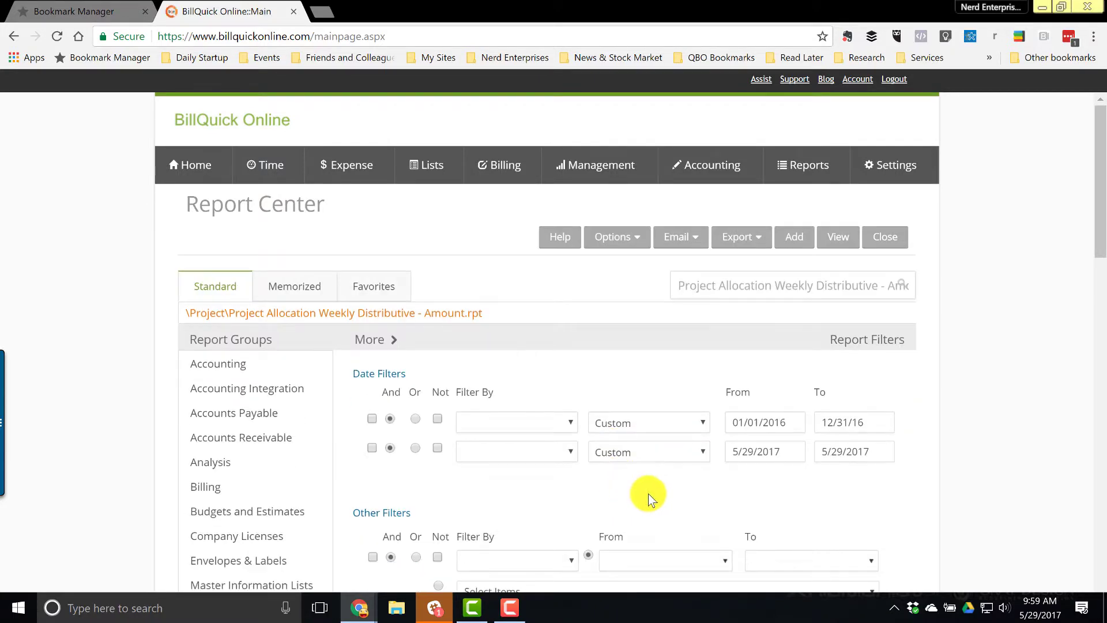
Run the weekly project forecast with calendar start date 01/01/2016 and examine it in a maximized window.
left_click(841, 240)
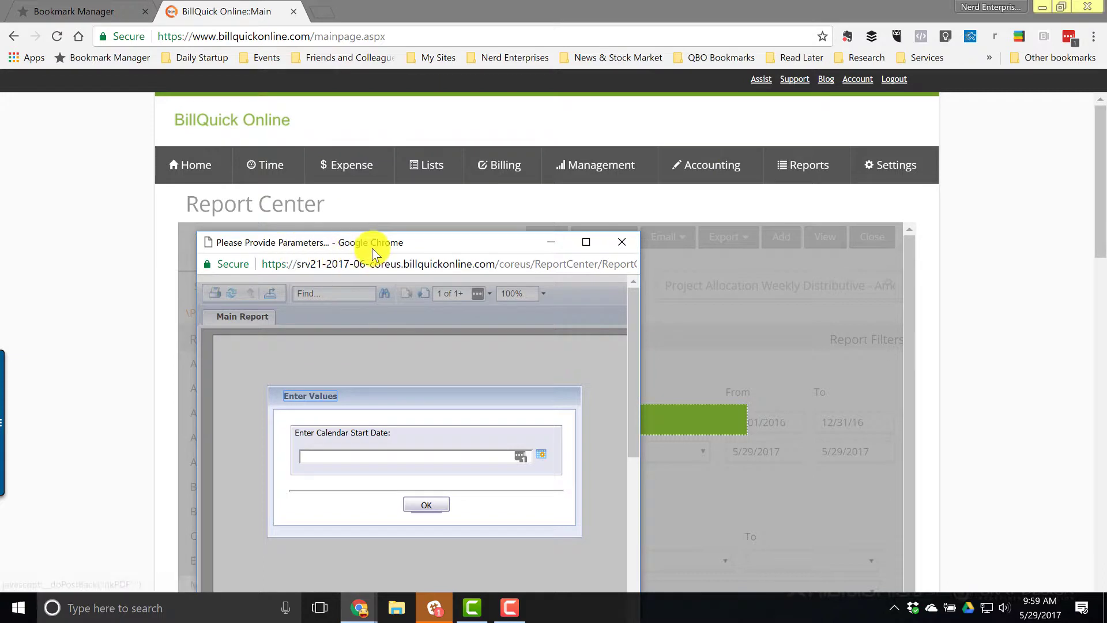
left_click(311, 394)
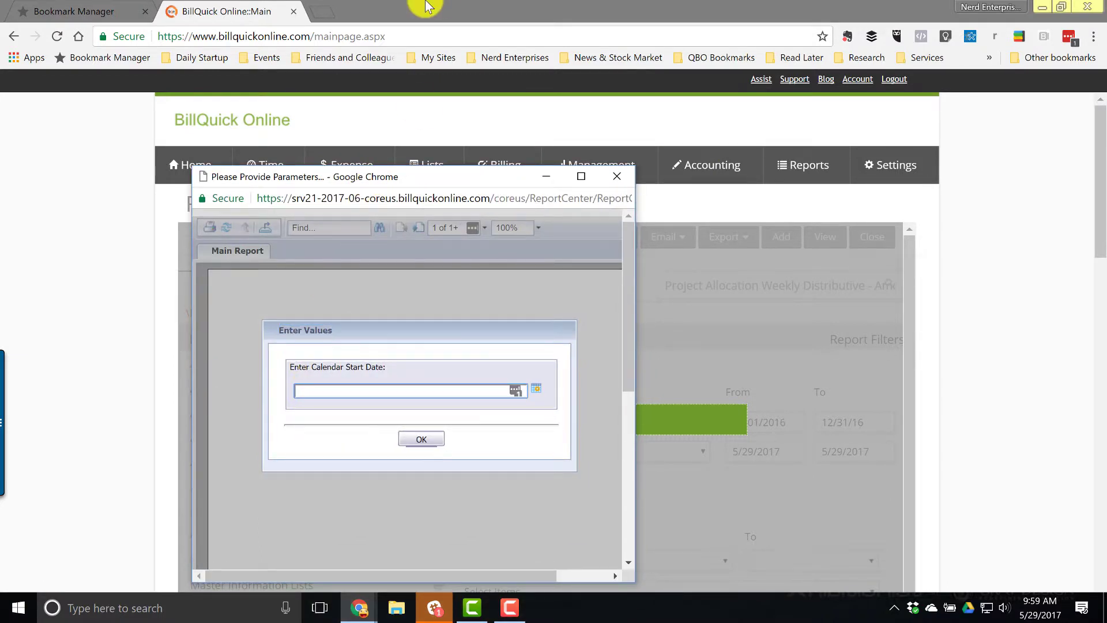
type("01/01/2016")
left_click(419, 438)
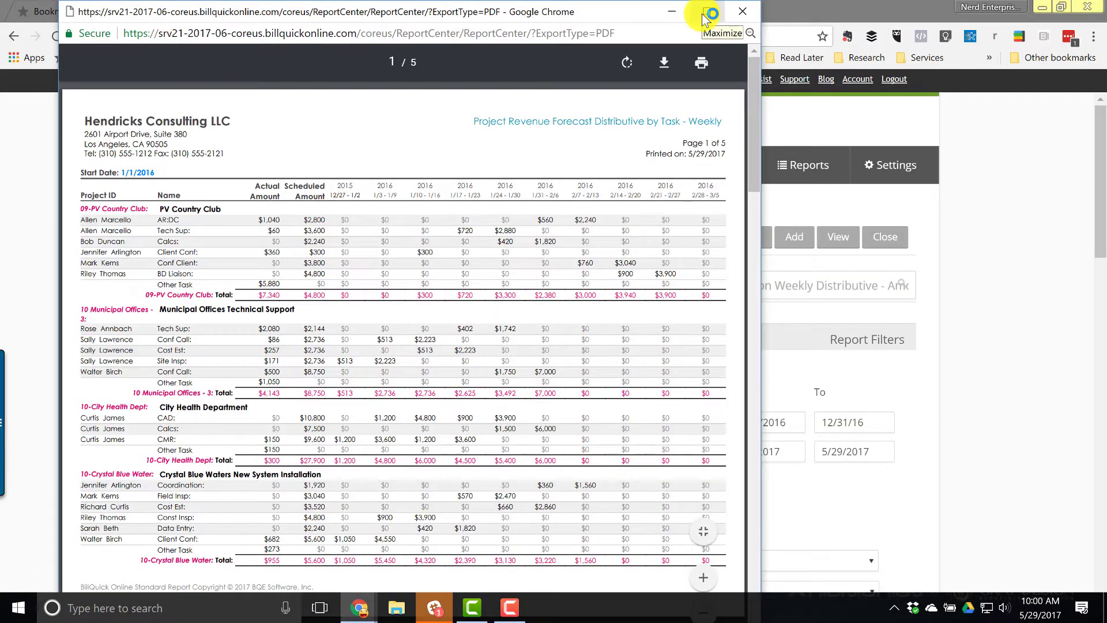
left_click(707, 13)
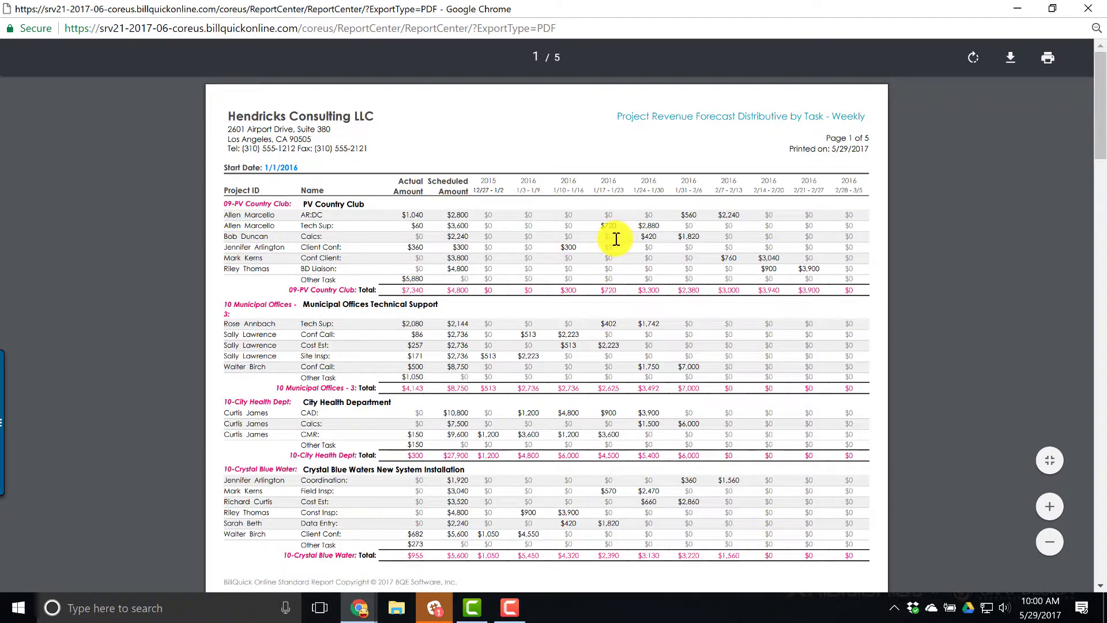
left_click(1029, 16)
Clear the selected report's name from the report search and look up "* forecast" again.
left_click(775, 286)
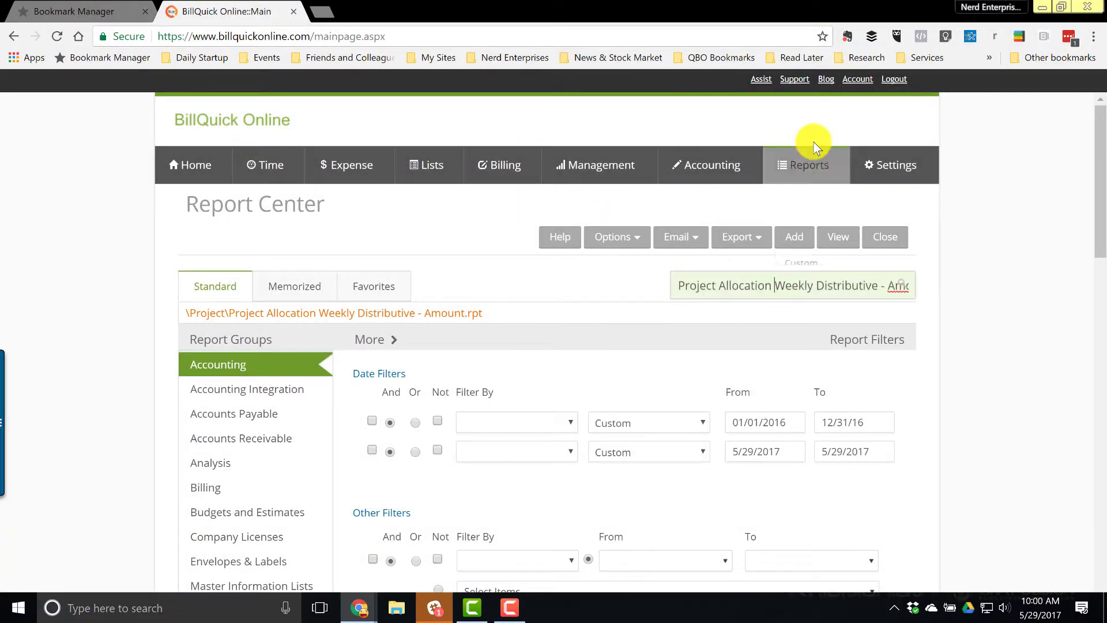
key("ctrl+a")
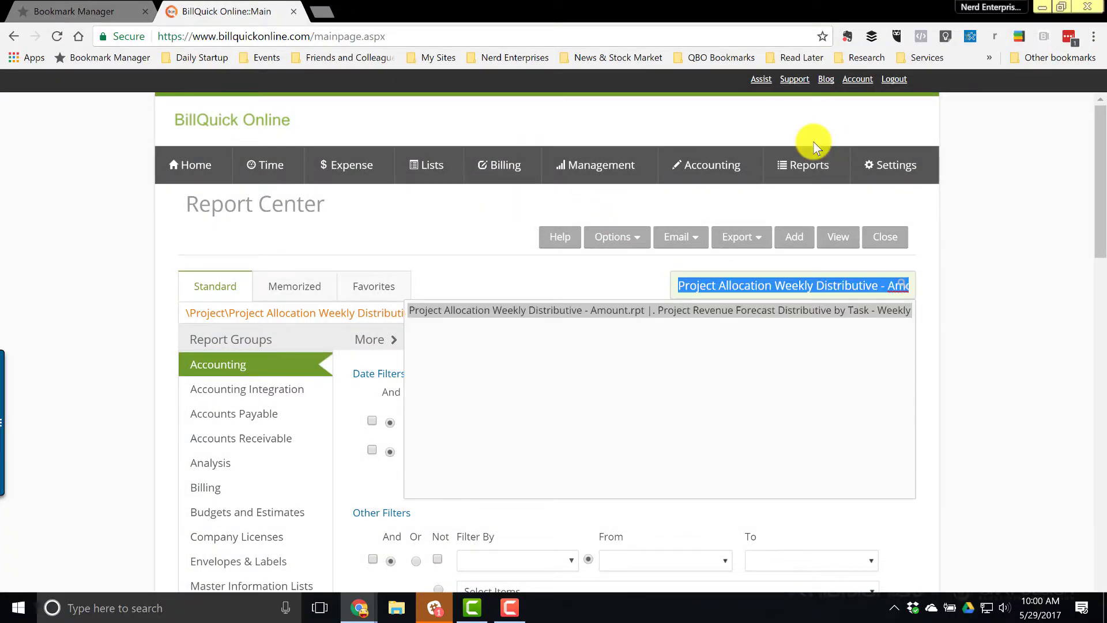
key("BackSpace")
type("re")
key("BackSpace")
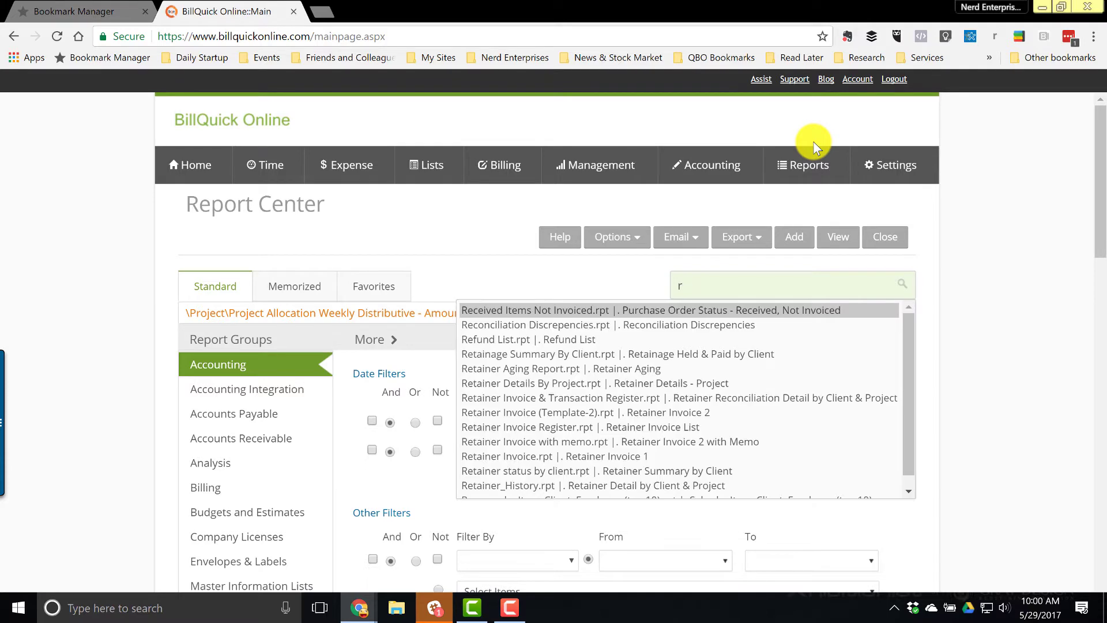
key("BackSpace")
type("* fore")
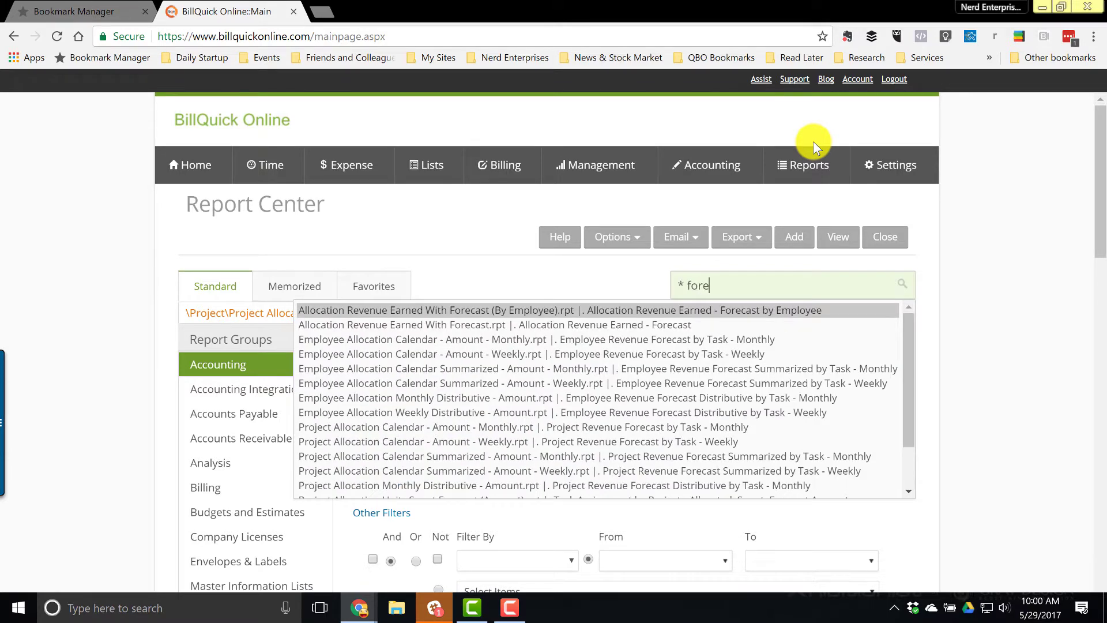
type("cast")
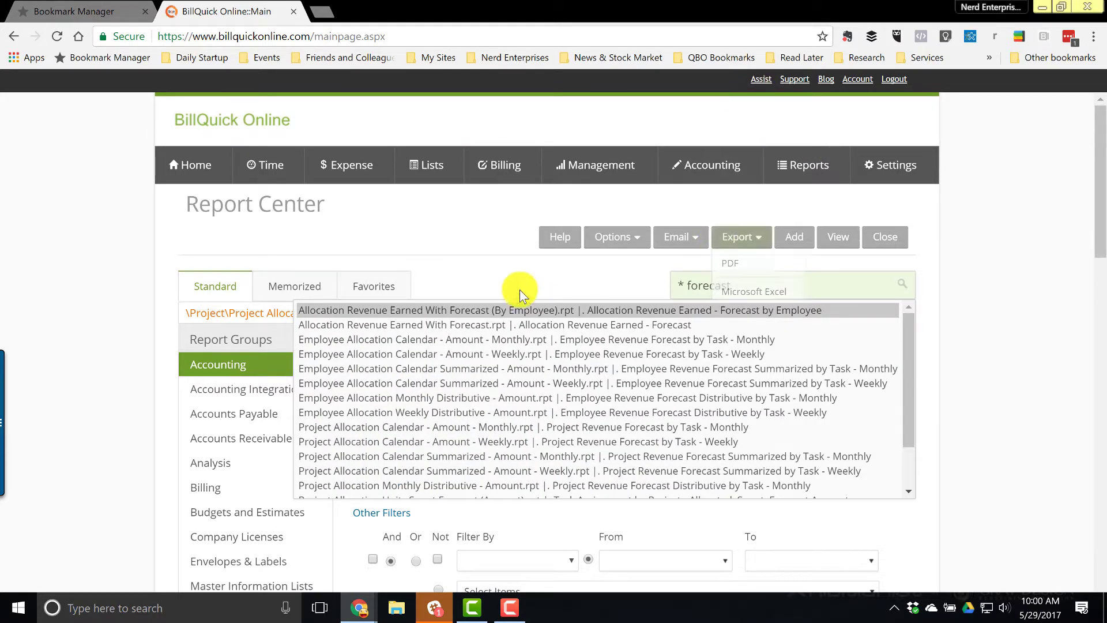